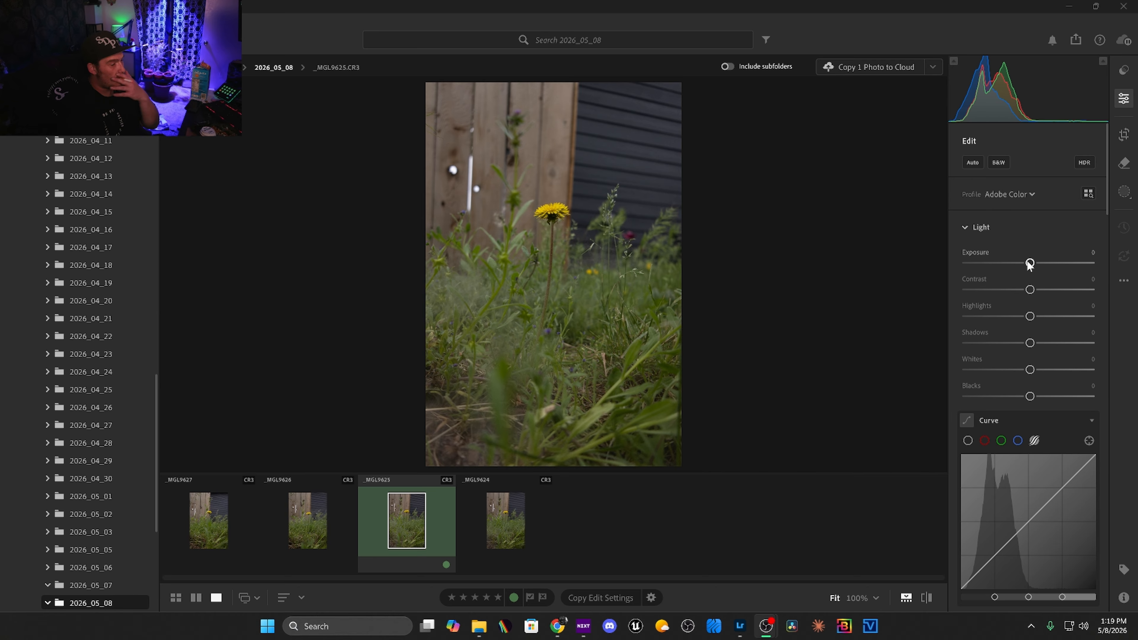
Set exposure to +0.30, contrast +37, highlights +2, shadows +11, whites +16, blacks −23 and color temperature 5,510.
left_click_drag(1036, 263, 1032, 316)
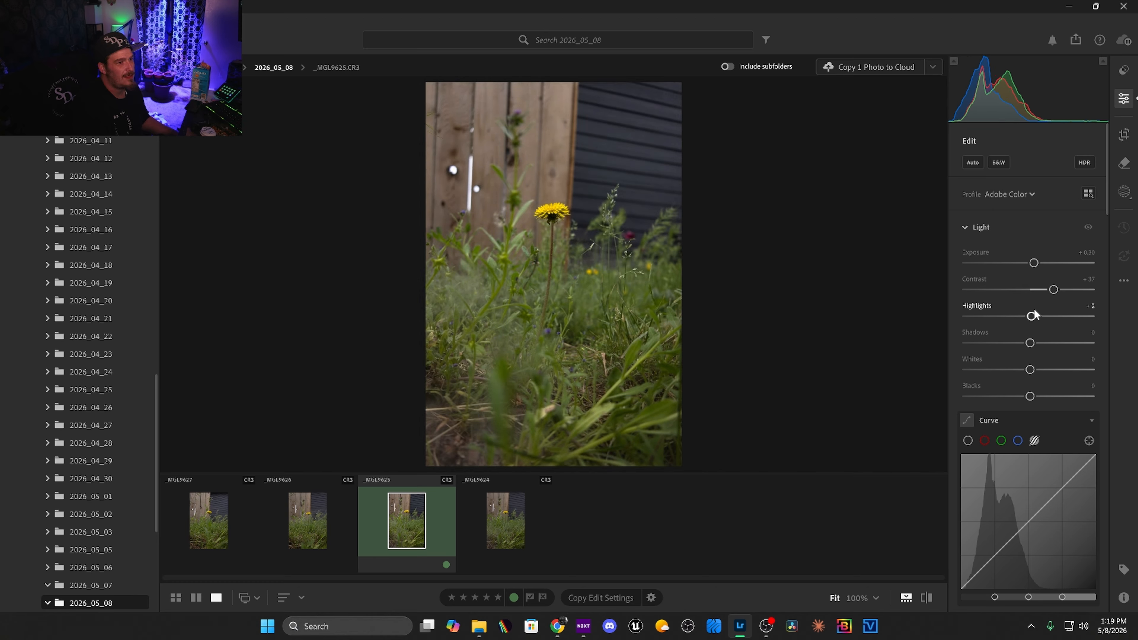
left_click_drag(1030, 344, 1016, 398)
scroll(993, 333, "down", 8)
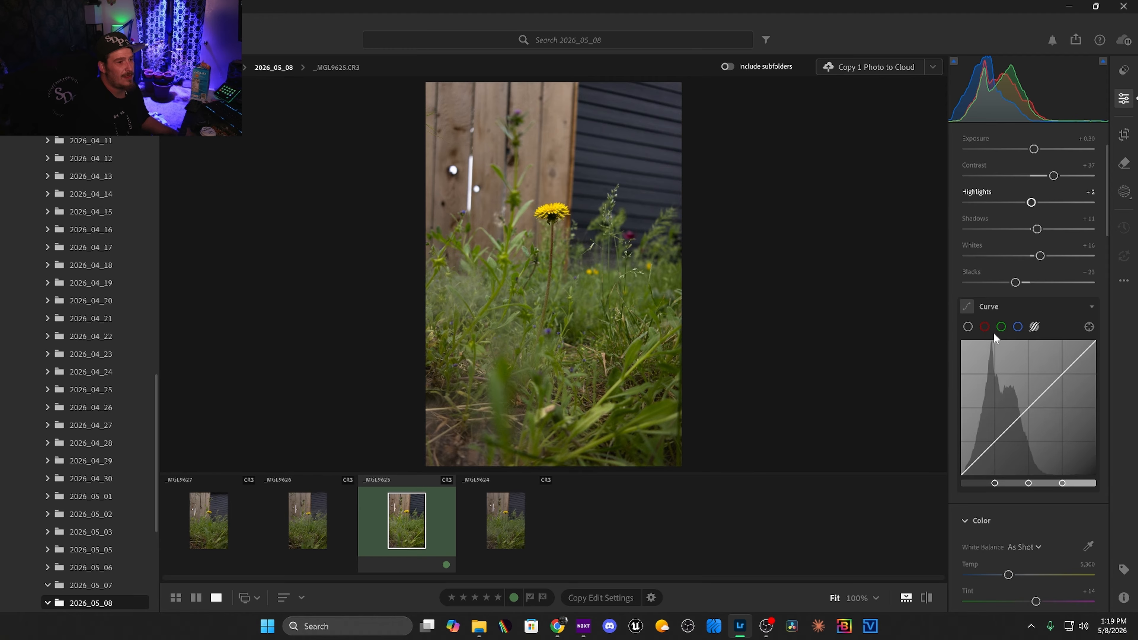
left_click_drag(1008, 347, 1011, 348)
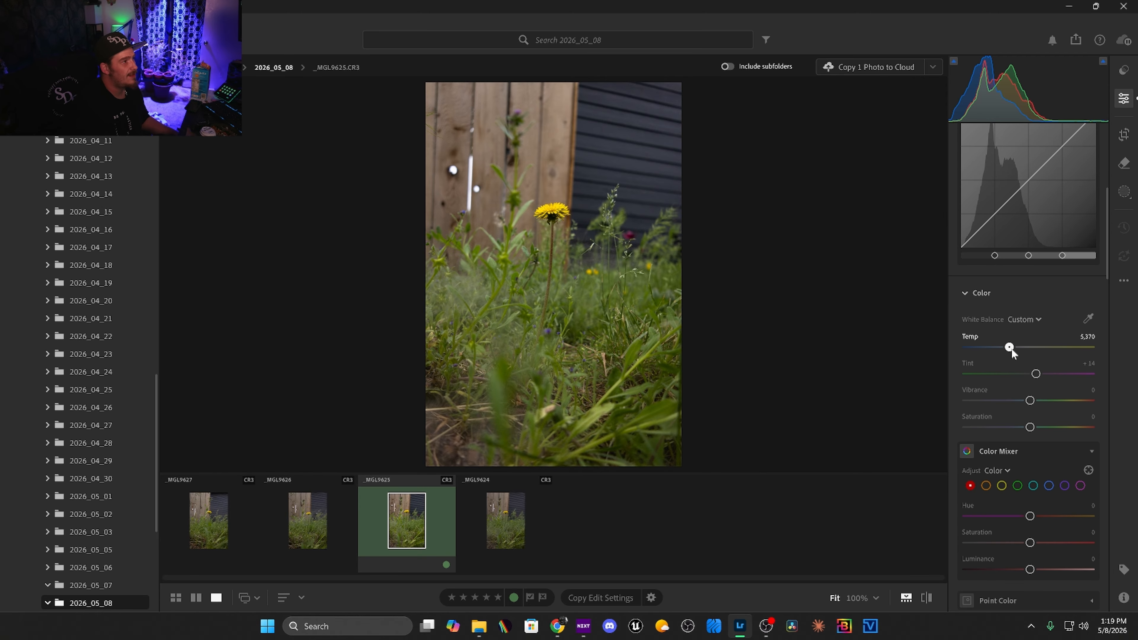
In the Color Mixer, adjust the greens' saturation and luminance, and set yellow saturation to +33 and luminance to +4.
scroll(1012, 348, "down", 3)
left_click(1000, 346)
left_click(1017, 344)
left_click_drag(1030, 400, 1056, 426)
left_click(1000, 343)
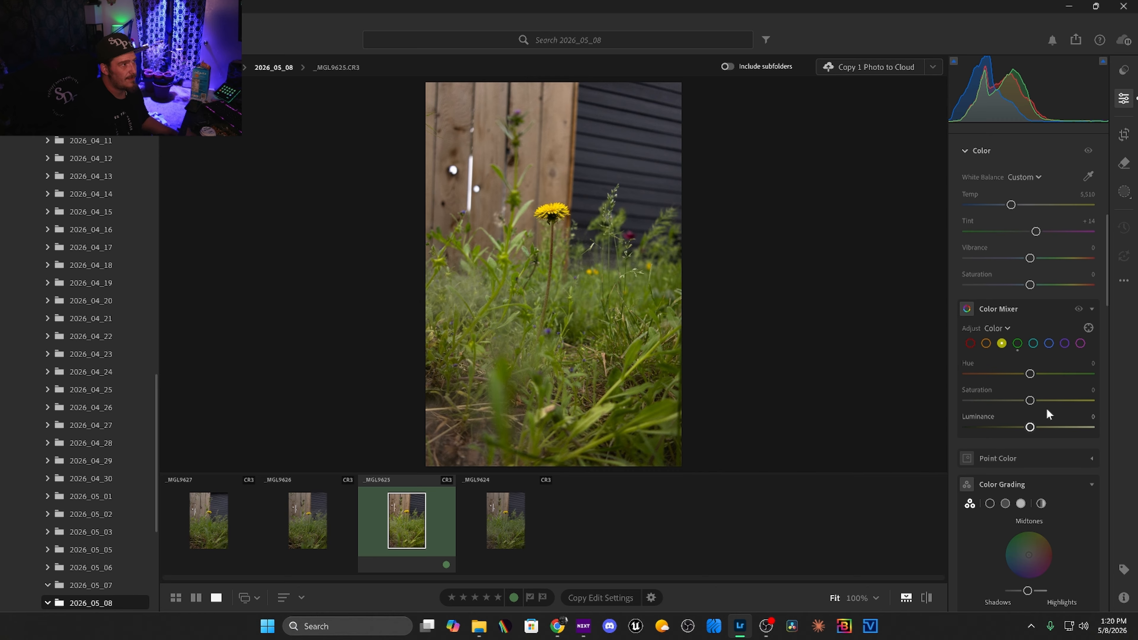
left_click(1050, 400)
mouse_move(1046, 426)
left_mouse_down()
mouse_move(1056, 427)
mouse_move(1034, 428)
left_mouse_up()
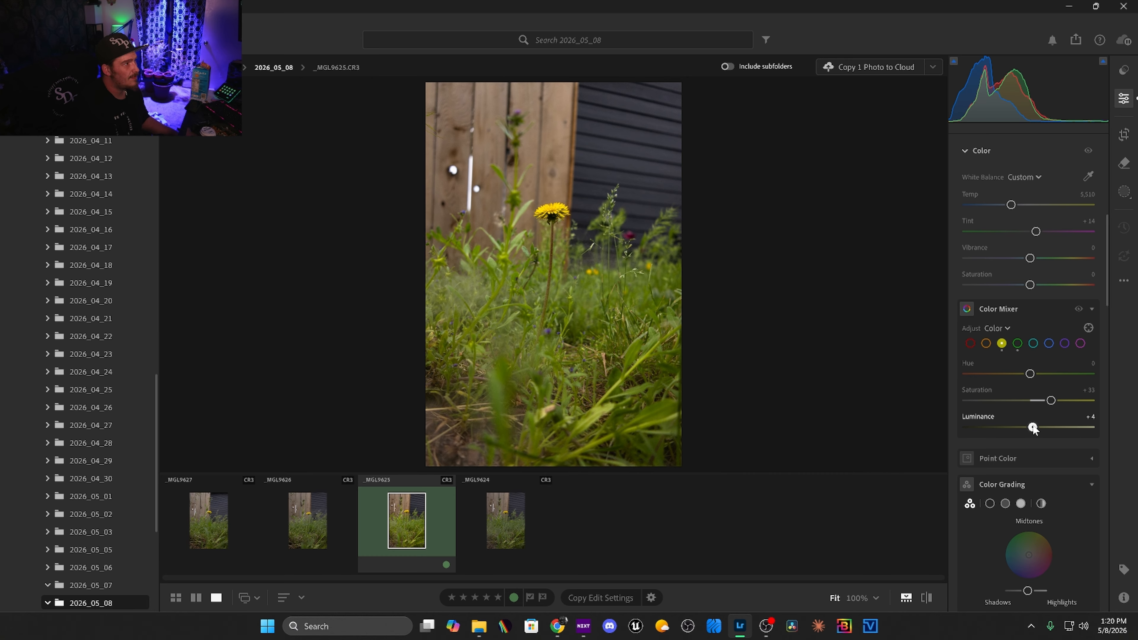
In the Color Mixer, set orange saturation to +16 and luminance to +44, and raise purple's saturation and luminance.
left_click(986, 345)
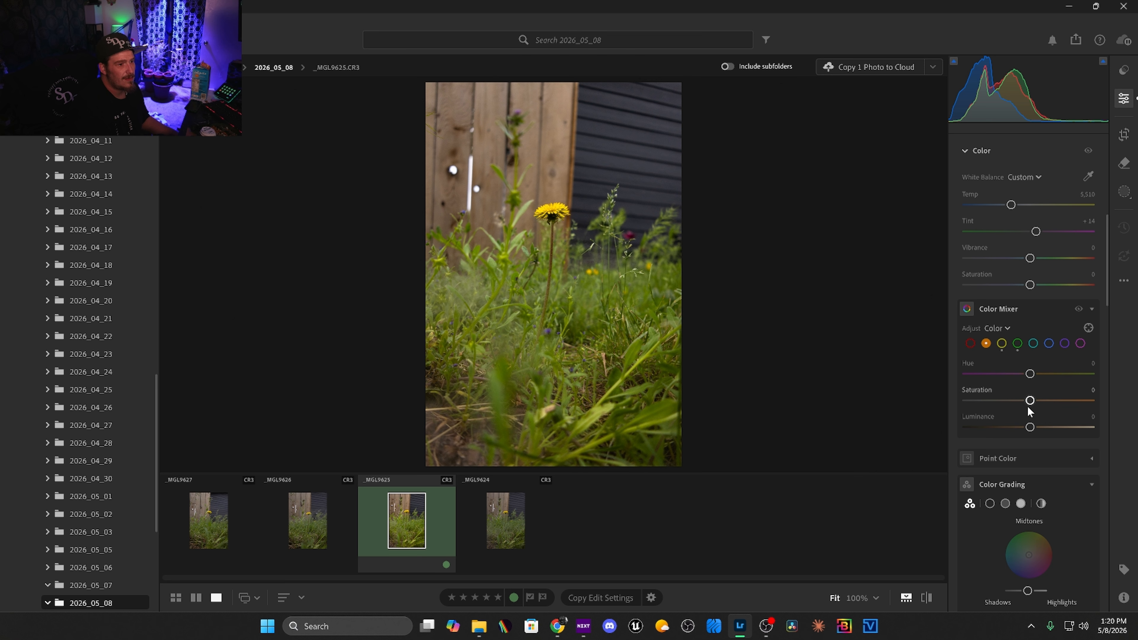
left_click_drag(1031, 401, 1058, 428)
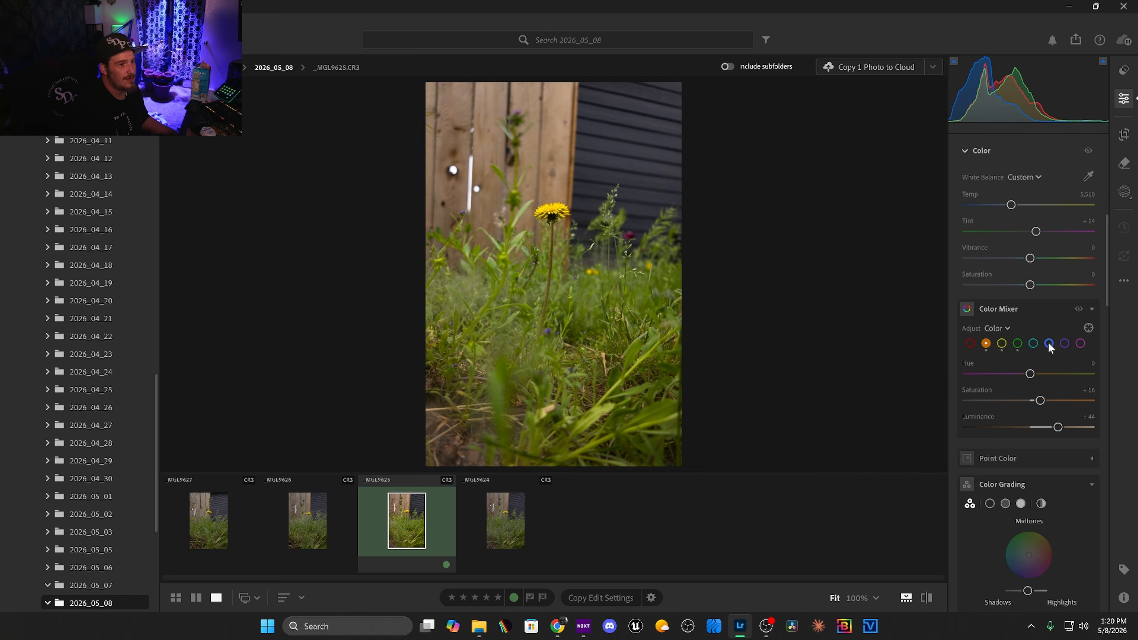
scroll(1045, 361, "down", 2)
left_click(1064, 287)
left_click_drag(1031, 344, 1058, 370)
Set the red channel's saturation to +35 and luminance to +41 in the Color Mixer.
left_click(969, 286)
left_click_drag(1042, 346, 1056, 370)
scroll(963, 394, "down", 5)
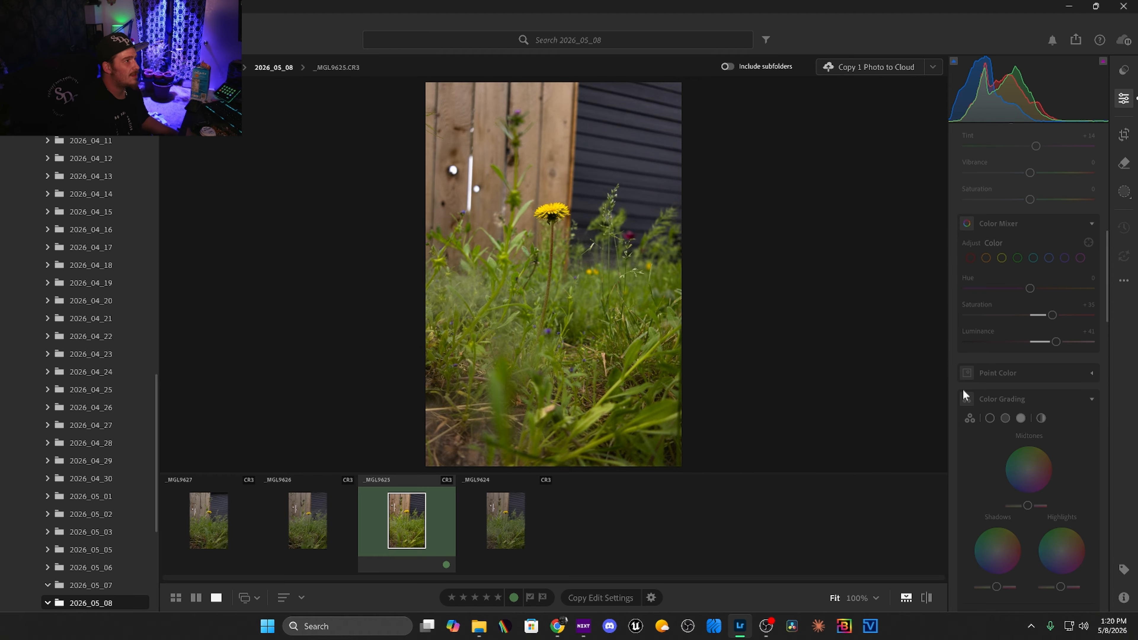
Reduce the overall vibrance to −25 and saturation to −18 on photo _MGL9625.
key("Right")
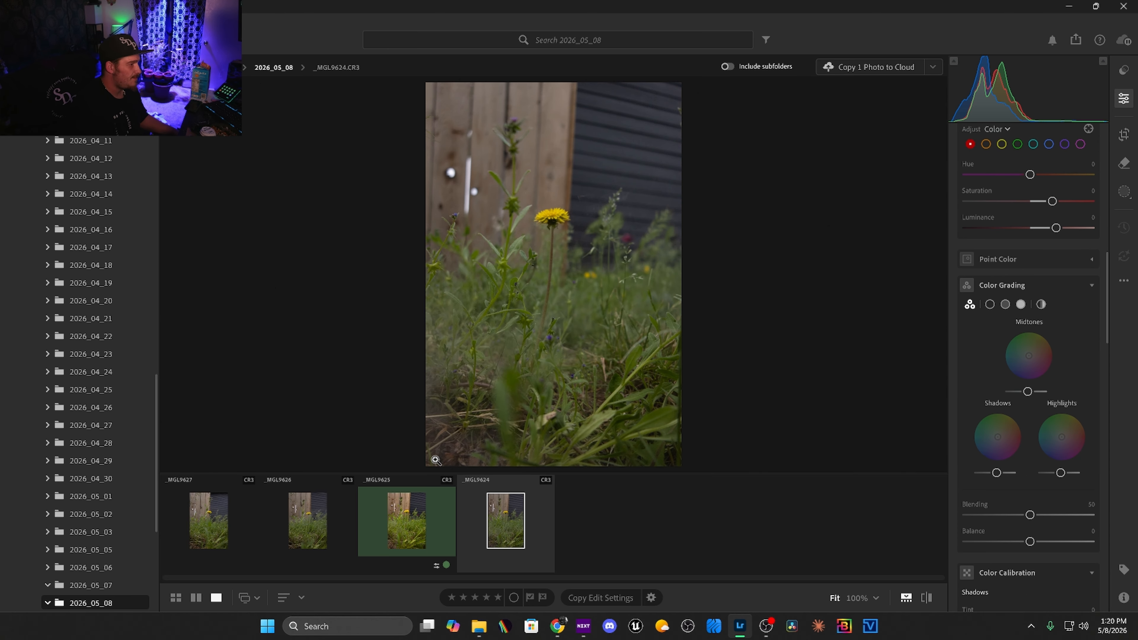
left_click(407, 521)
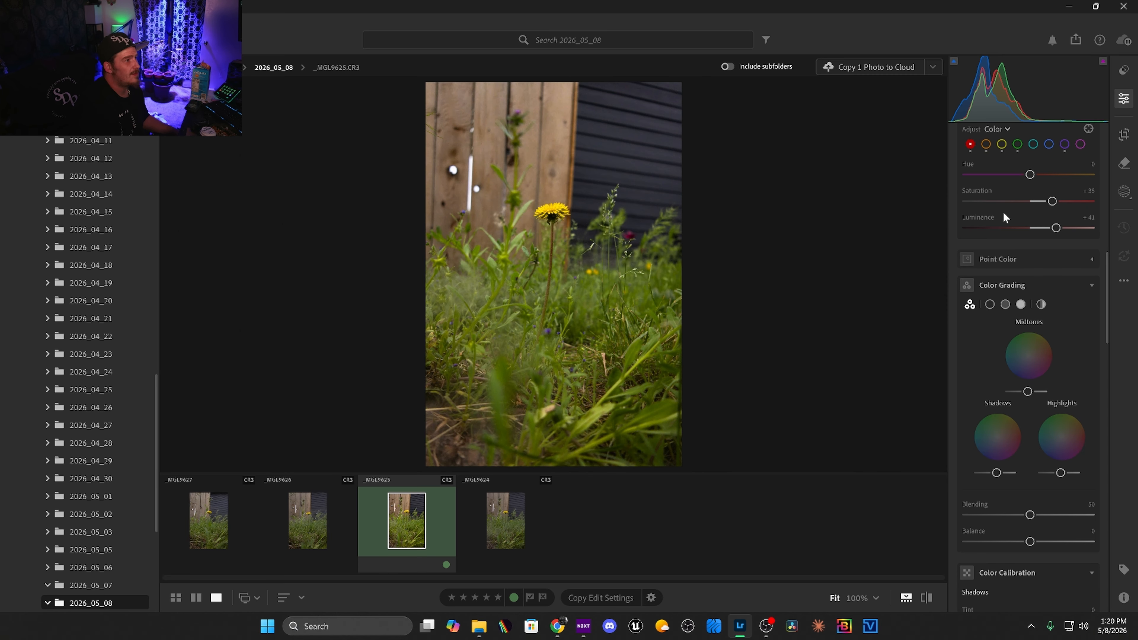
scroll(1028, 489, "down", 3)
scroll(1029, 490, "down", 3)
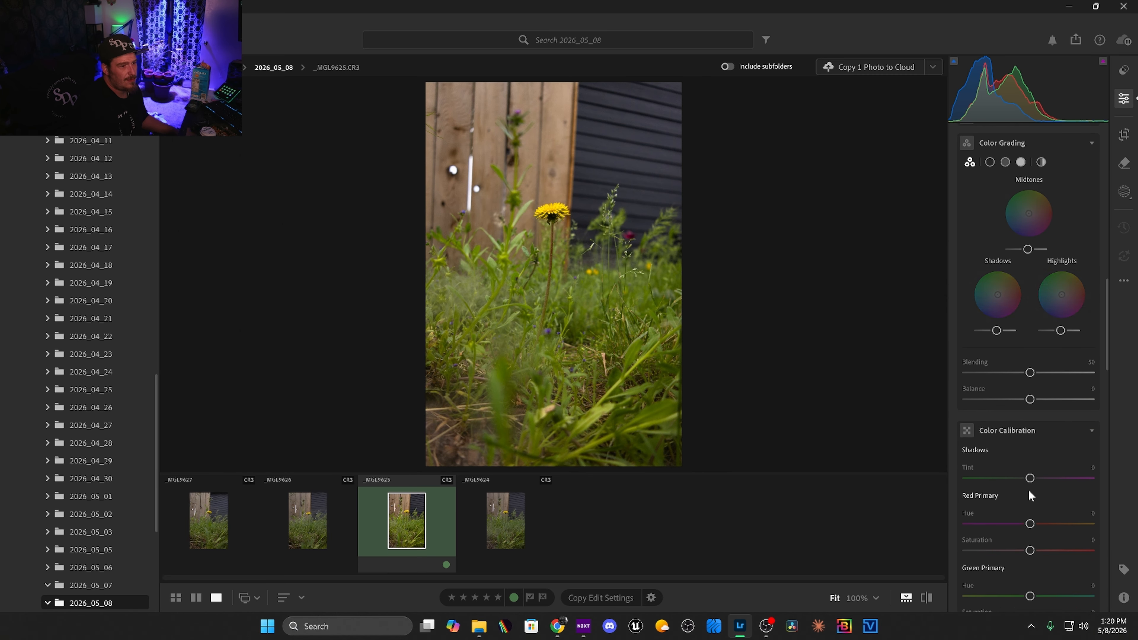
scroll(1028, 282, "up", 3)
scroll(1028, 281, "up", 10)
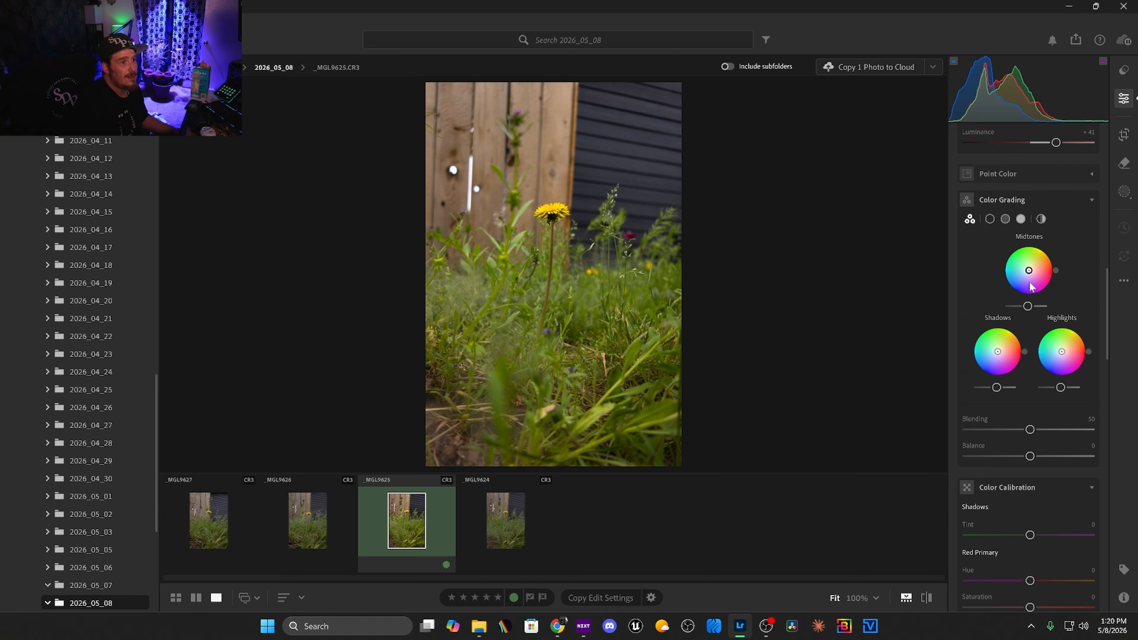
left_click_drag(1029, 202, 1024, 237)
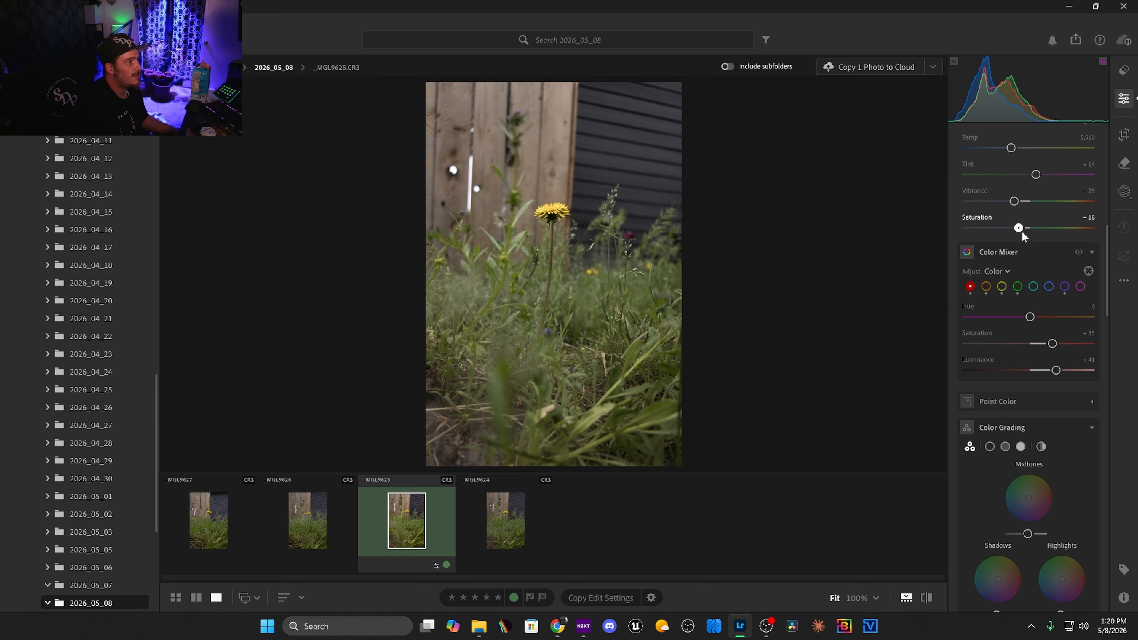
Color grade the midtones toward a warm yellow around hue 48 and the shadows toward teal.
scroll(1031, 493, "down", 4)
left_click_drag(1028, 383, 1036, 385)
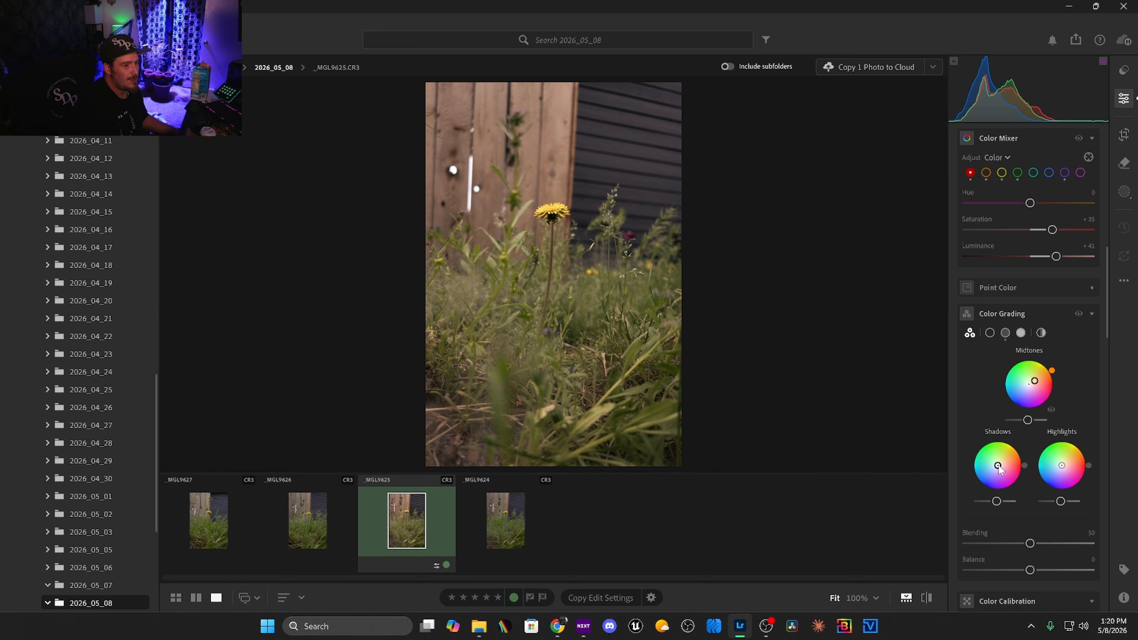
left_click_drag(1053, 372, 1047, 365)
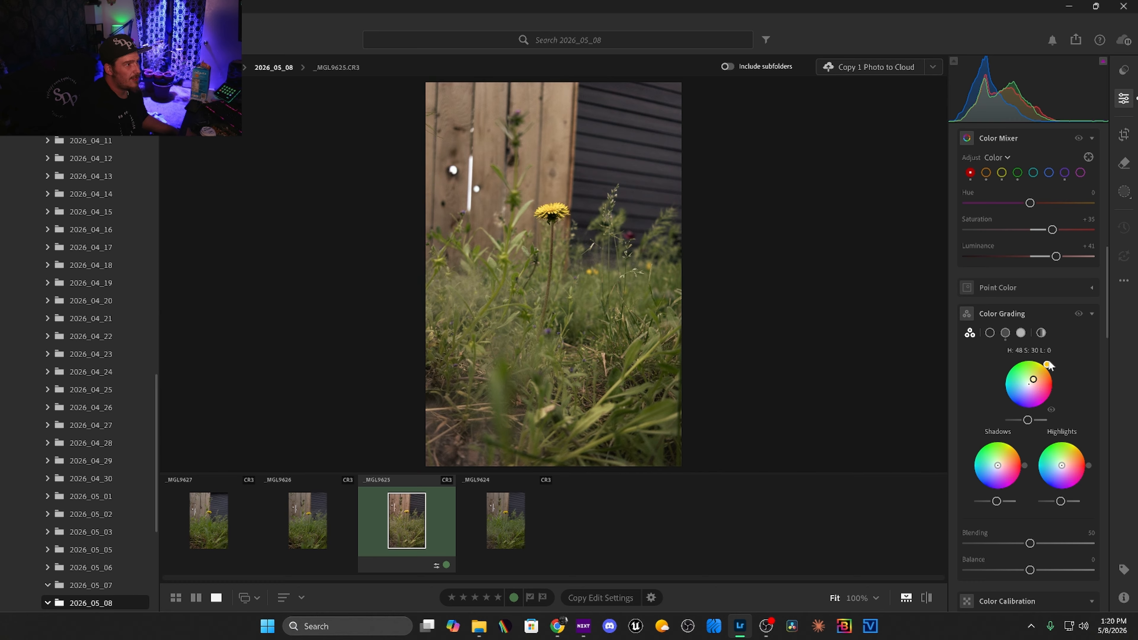
left_click_drag(998, 465, 991, 469)
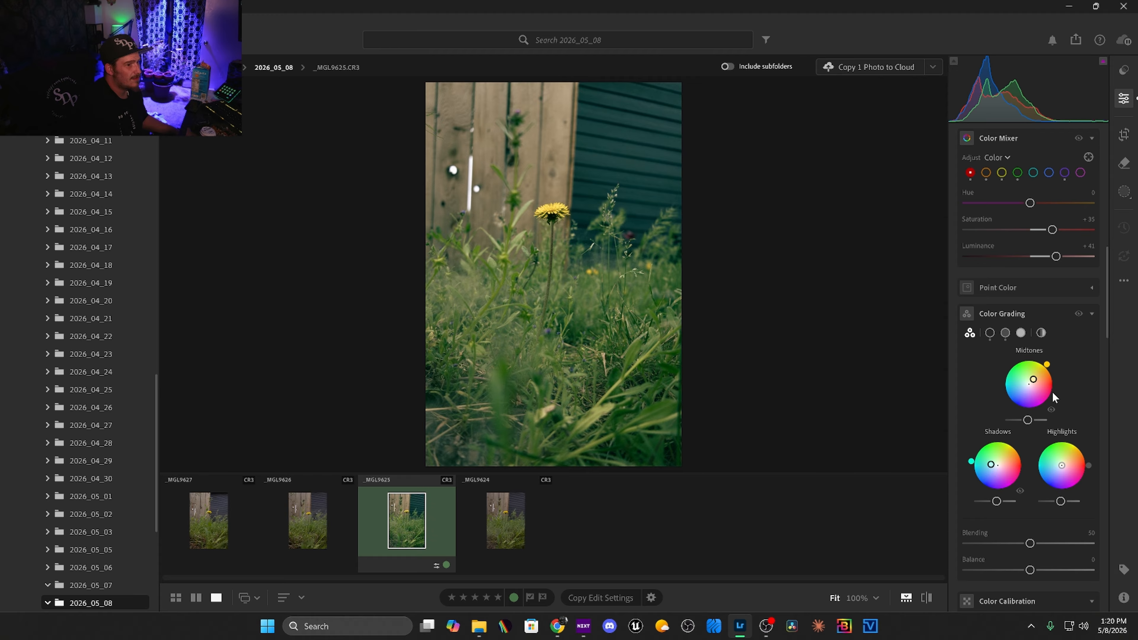
left_click_drag(1035, 382, 1038, 376)
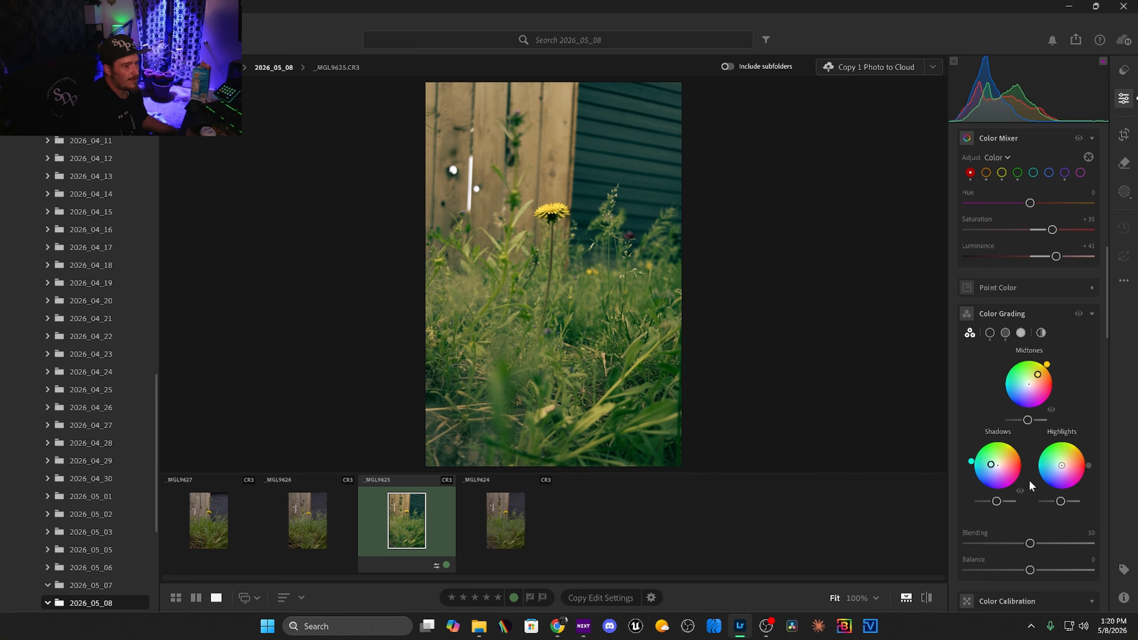
Lower the color-graded shadows' luminance, and set blending to 25 and balance to +10.
left_click_drag(994, 503, 989, 505)
left_click_drag(1030, 542, 1037, 570)
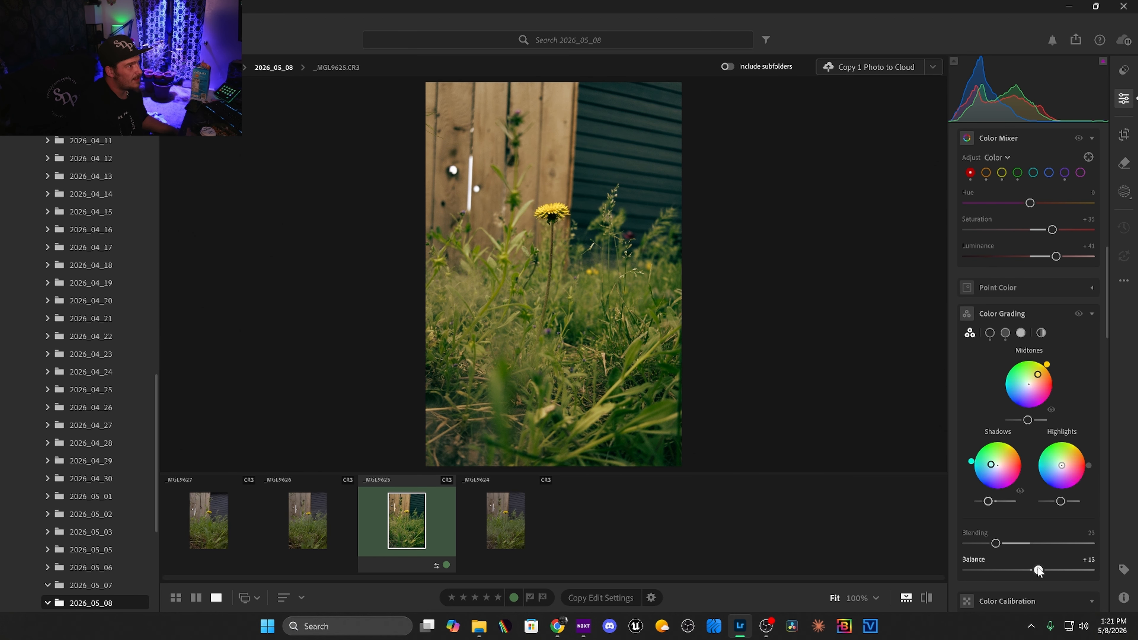
In Color Calibration, set red primary hue +11, saturation +17; green hue +25, saturation +22; blue hue −16, saturation −25.
scroll(1041, 464, "down", 2)
scroll(1041, 464, "down", 7)
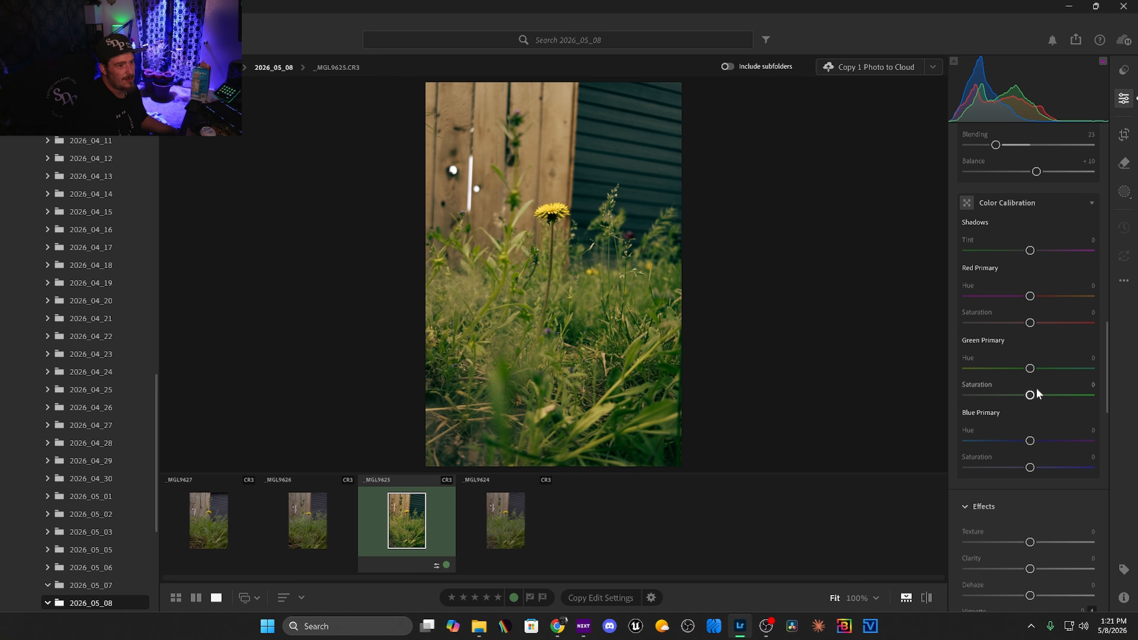
left_click_drag(1030, 395, 1046, 368)
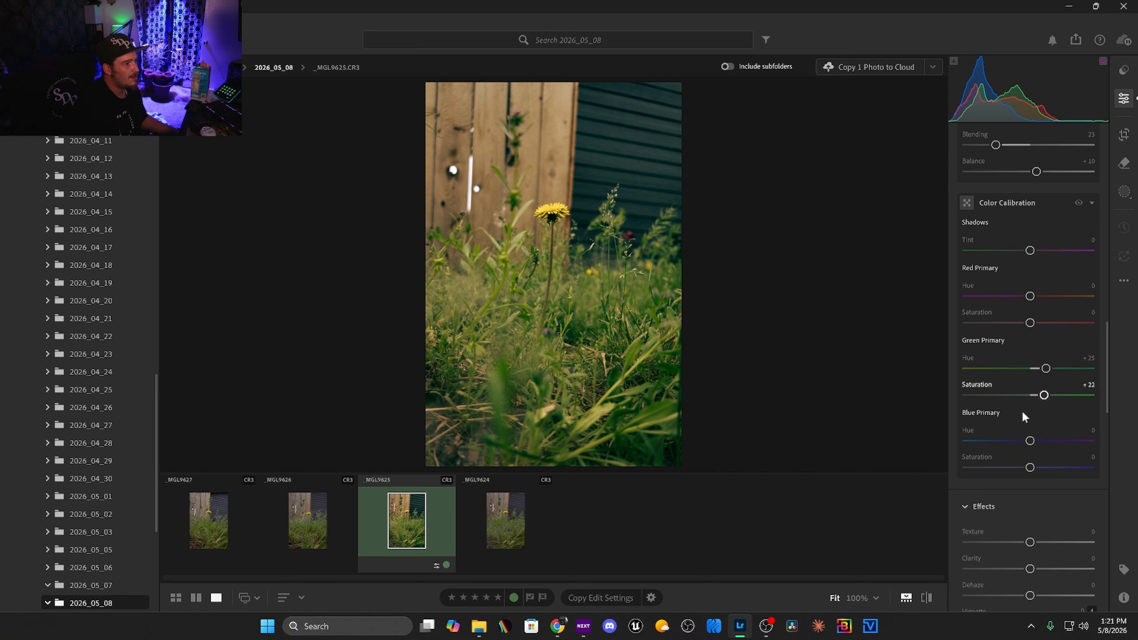
left_click_drag(1031, 296, 1040, 322)
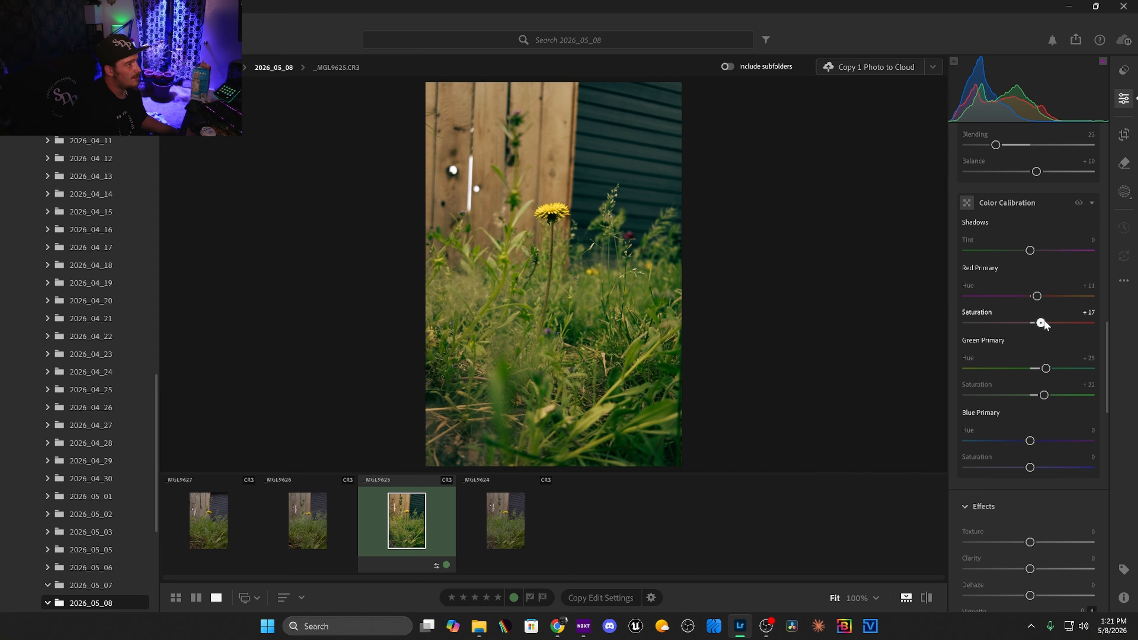
scroll(1032, 385, "down", 2)
left_click_drag(1030, 382, 1023, 356)
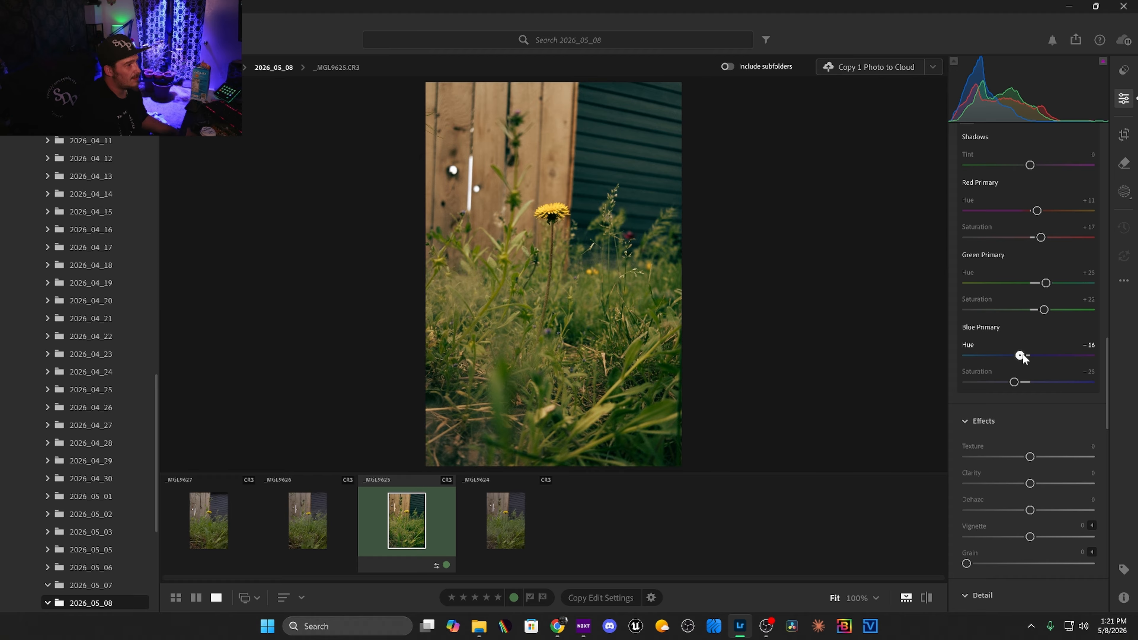
Set sharpening to 57 with detail 44, and manual noise reduction to luminance 16 and color 43.
scroll(1064, 379, "down", 5)
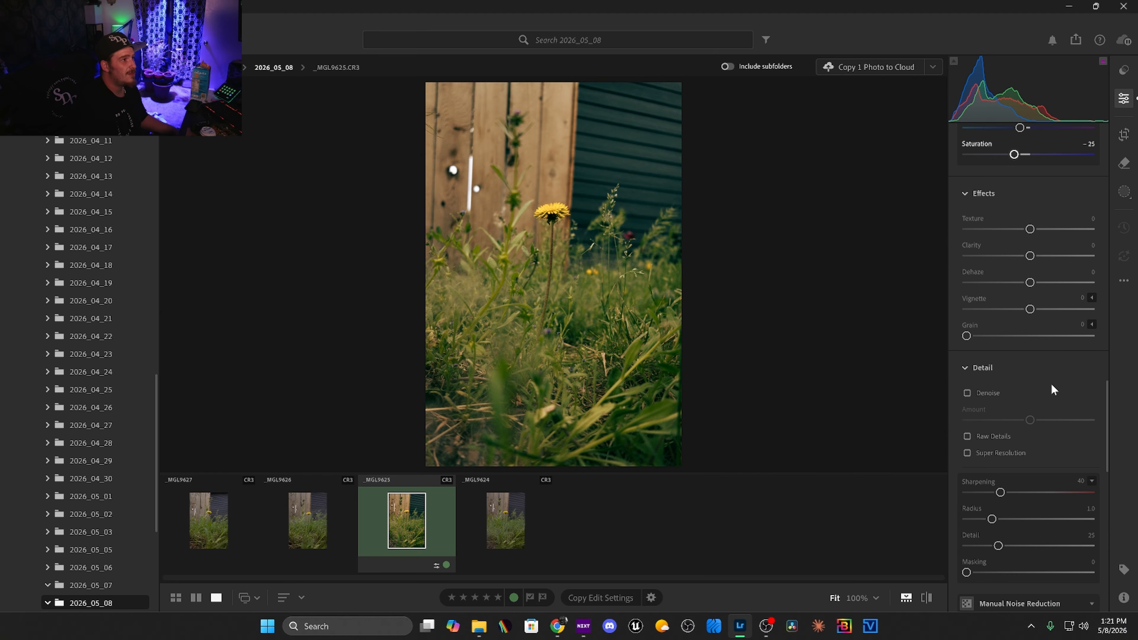
scroll(1031, 426, "down", 4)
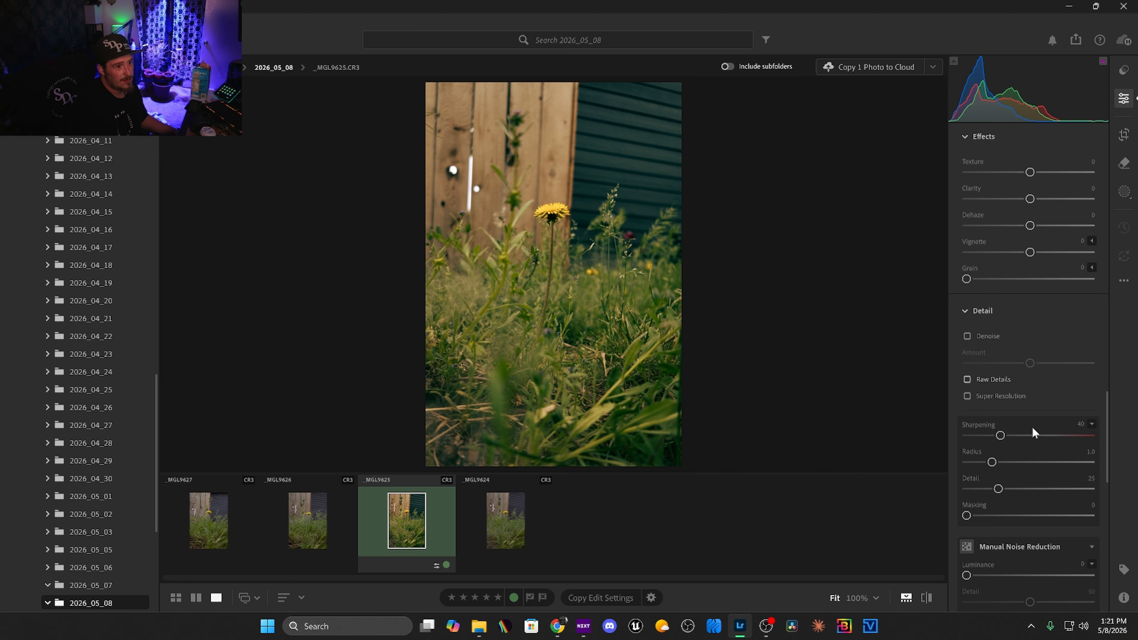
left_click_drag(1004, 372, 1015, 322)
scroll(1010, 366, "down", 3)
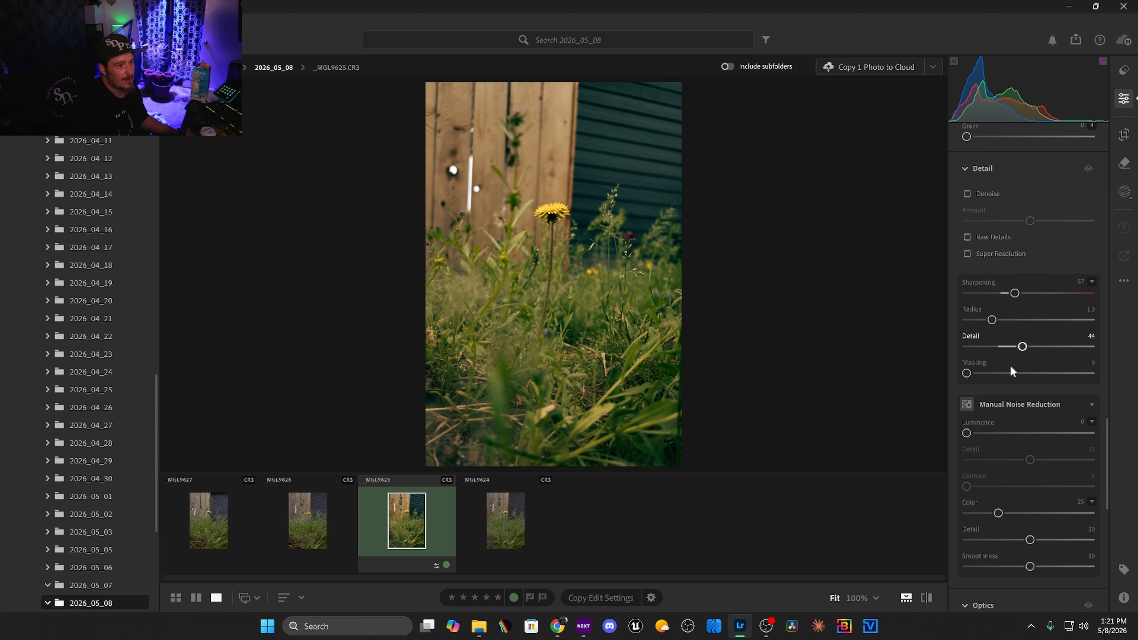
left_click(987, 348)
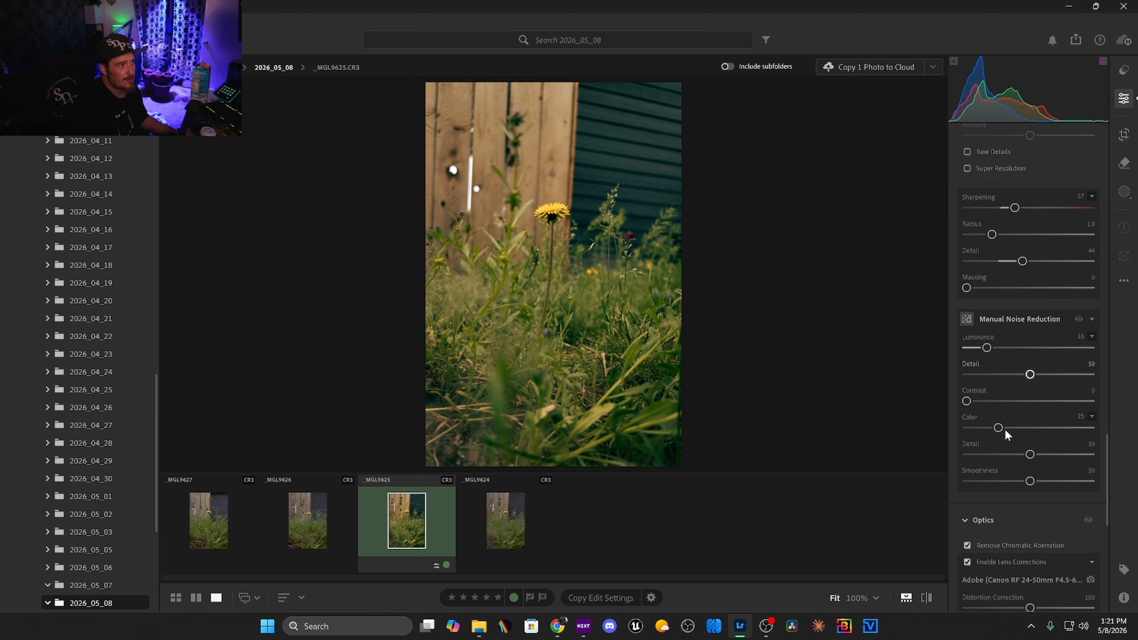
left_click(1022, 427)
Add a grain effect of 39 to the photo.
scroll(999, 283, "up", 2)
scroll(1003, 281, "up", 5)
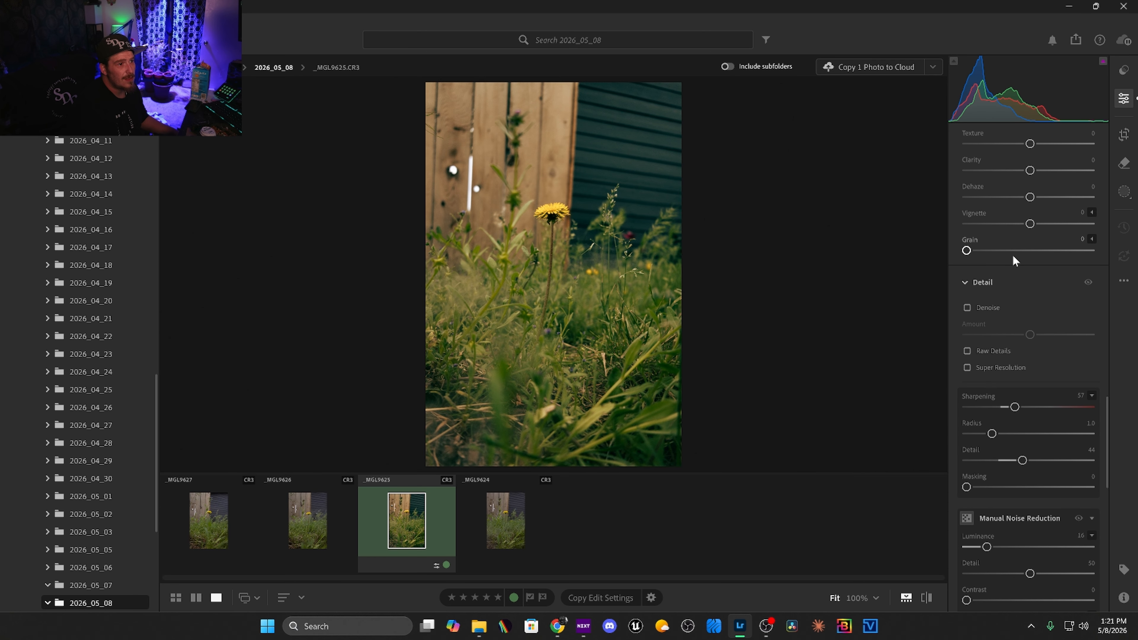
scroll(1022, 310, "down", 1)
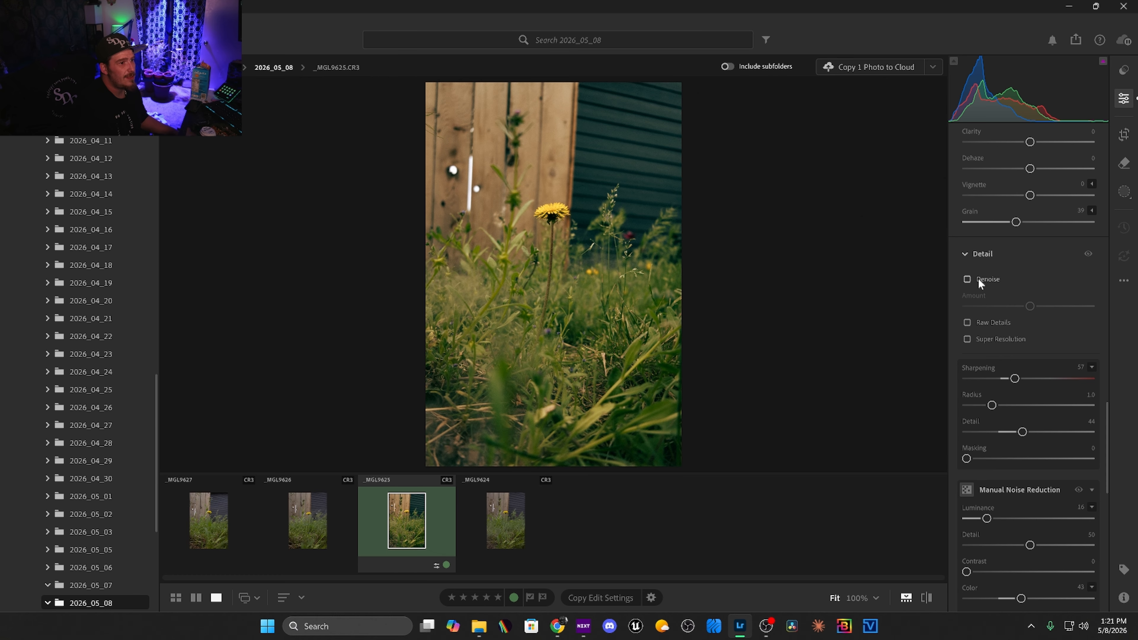
scroll(978, 278, "down", 3)
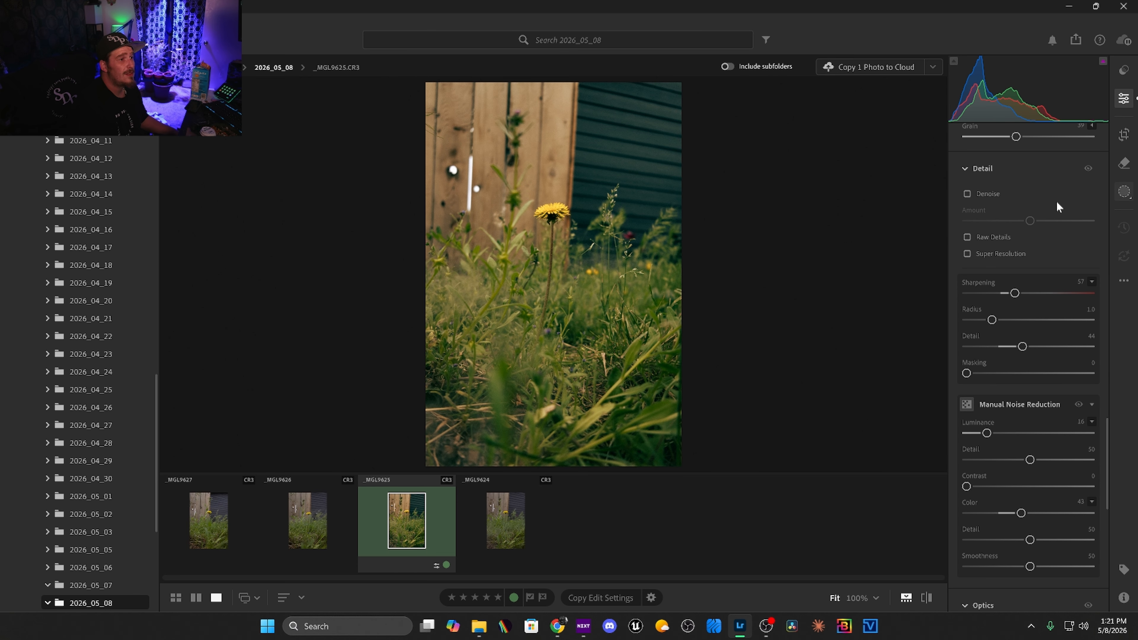
Create separate landscape masks for the architecture and the vegetation.
key("m")
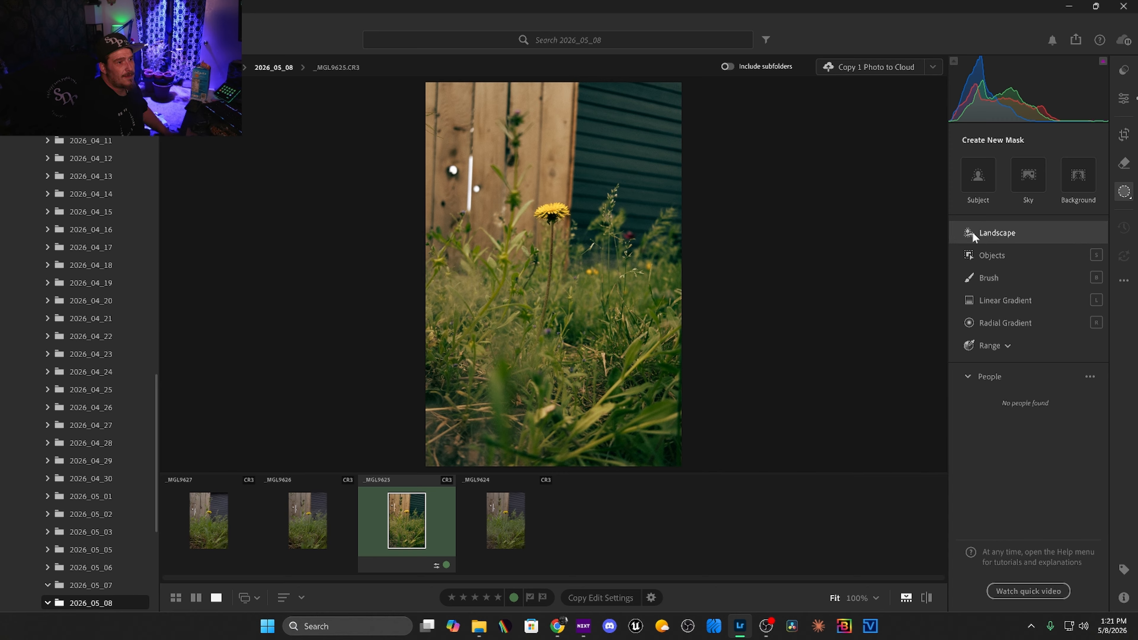
left_click(1007, 232)
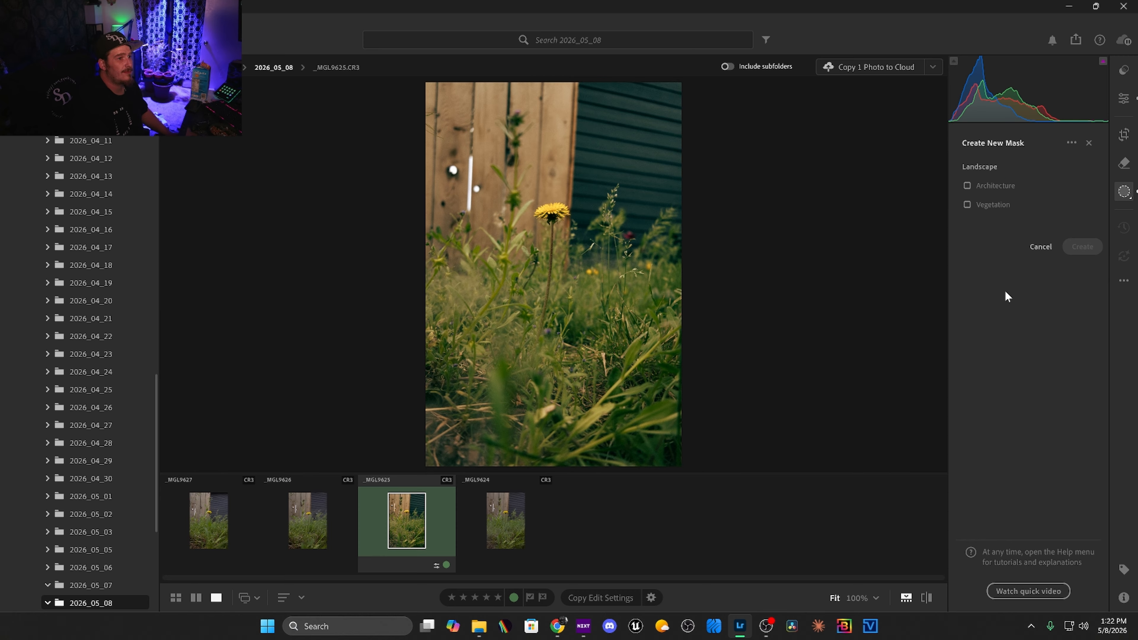
left_click(975, 179)
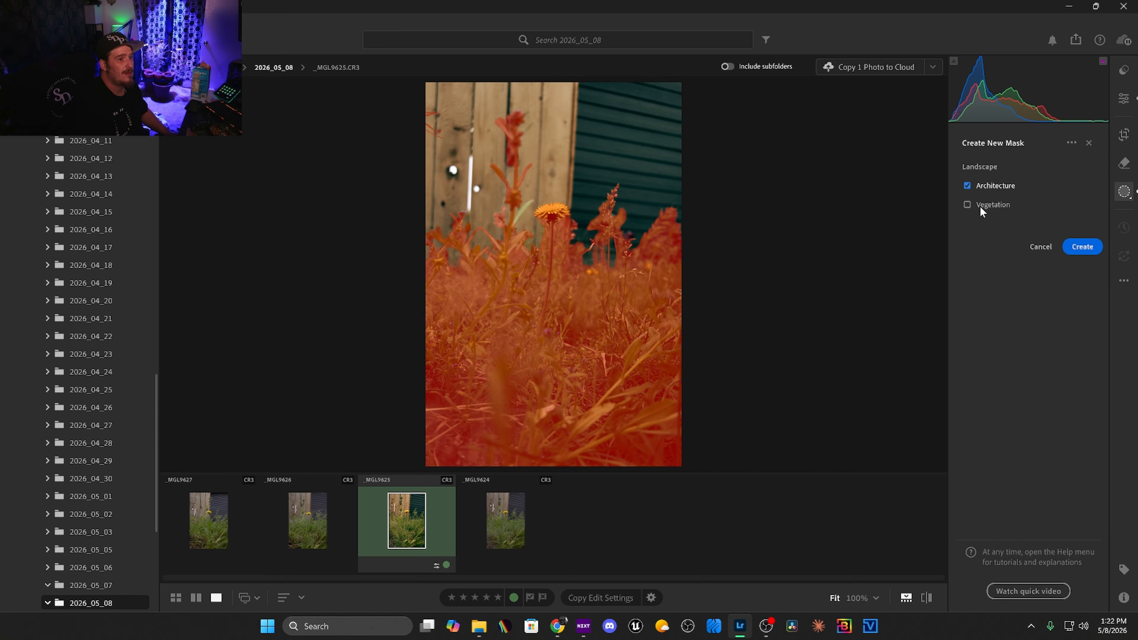
left_click(980, 205)
left_click(982, 230)
left_click(1093, 275)
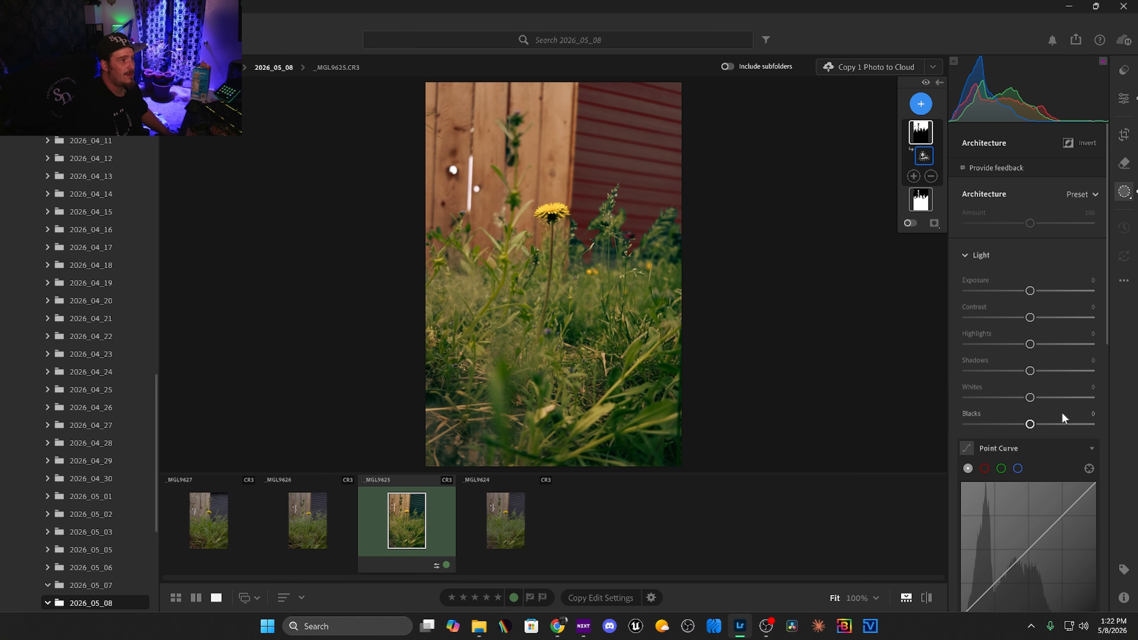
On the architecture mask, set exposure to −0.52, contrast to +26, highlights to +7 and shadows to −2.
left_click_drag(1030, 291, 1038, 345)
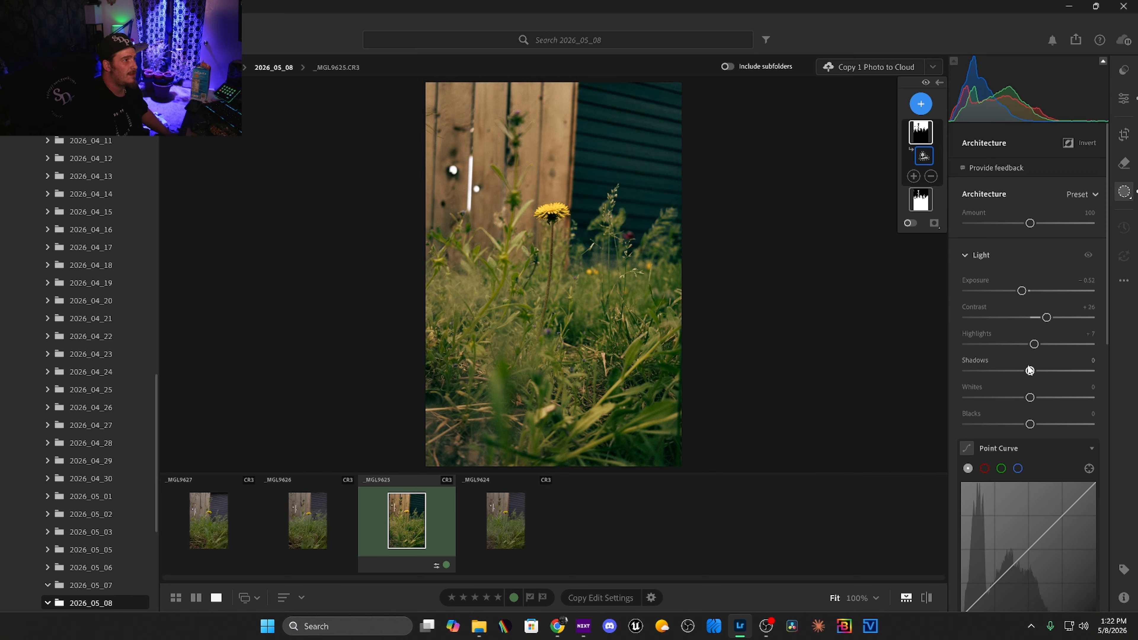
left_click_drag(1030, 373, 1028, 373)
scroll(1017, 396, "down", 2)
scroll(1017, 396, "down", 1)
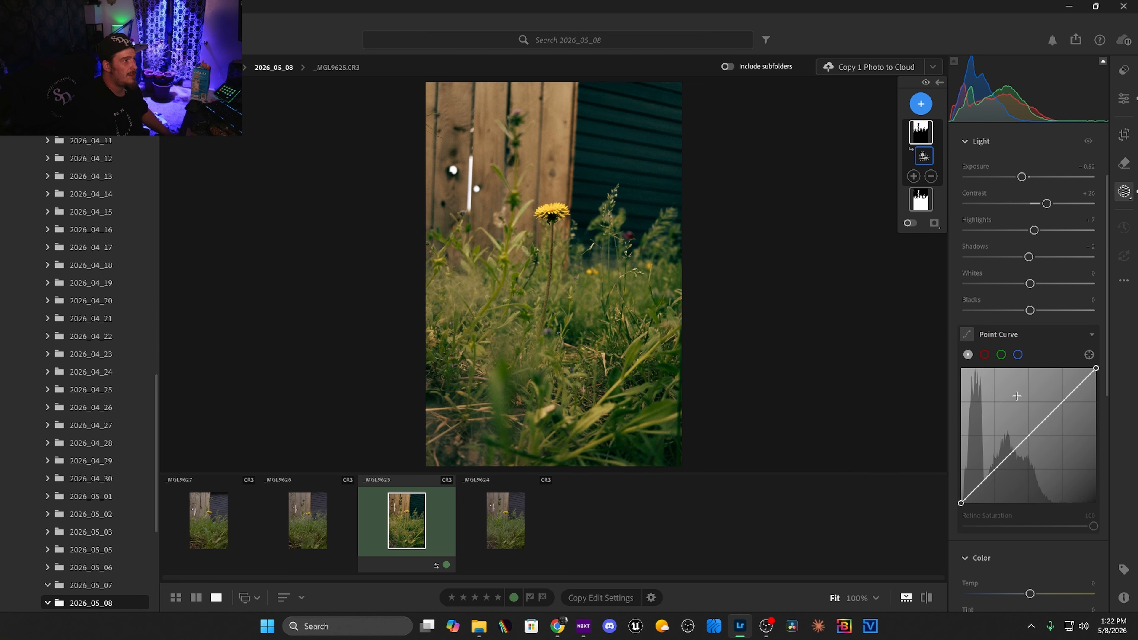
Set the blacks of the architecture mask to −4.
left_click_drag(1029, 309, 1026, 310)
scroll(1023, 325, "down", 4)
scroll(1026, 349, "down", 8)
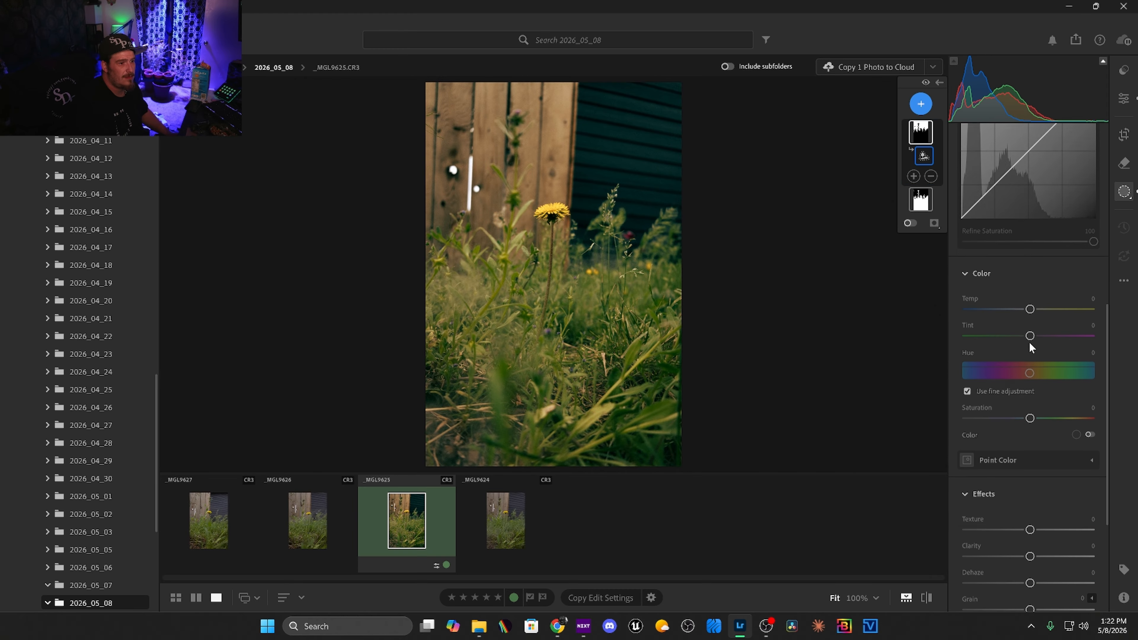
On the vegetation mask, reduce saturation to −27 and warm the temperature to +12.
left_click(921, 223)
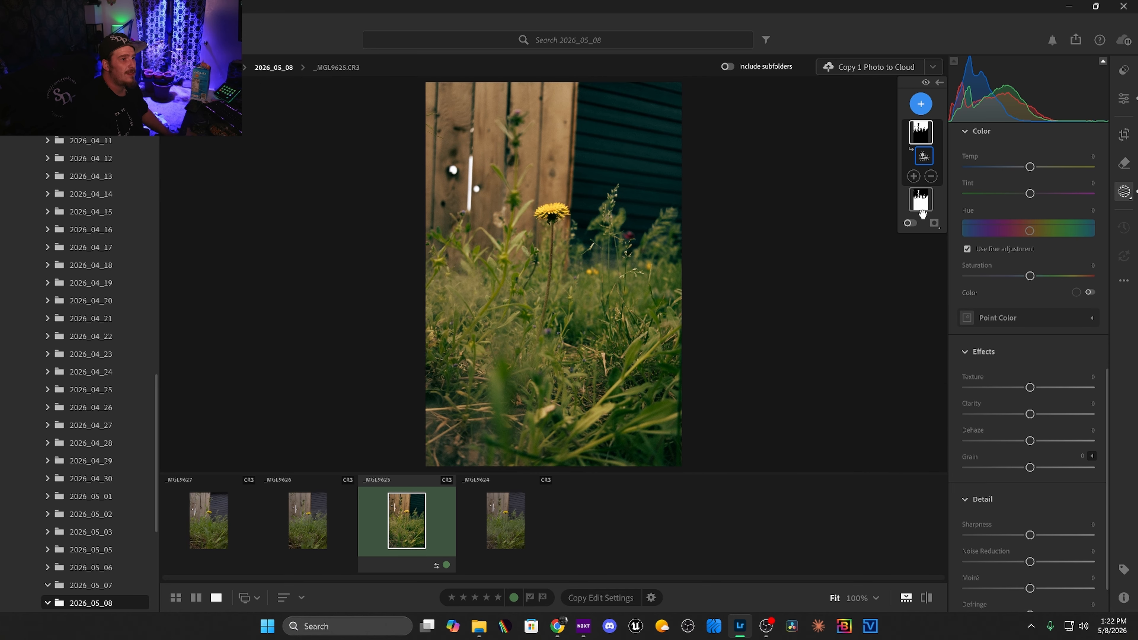
left_click(919, 208)
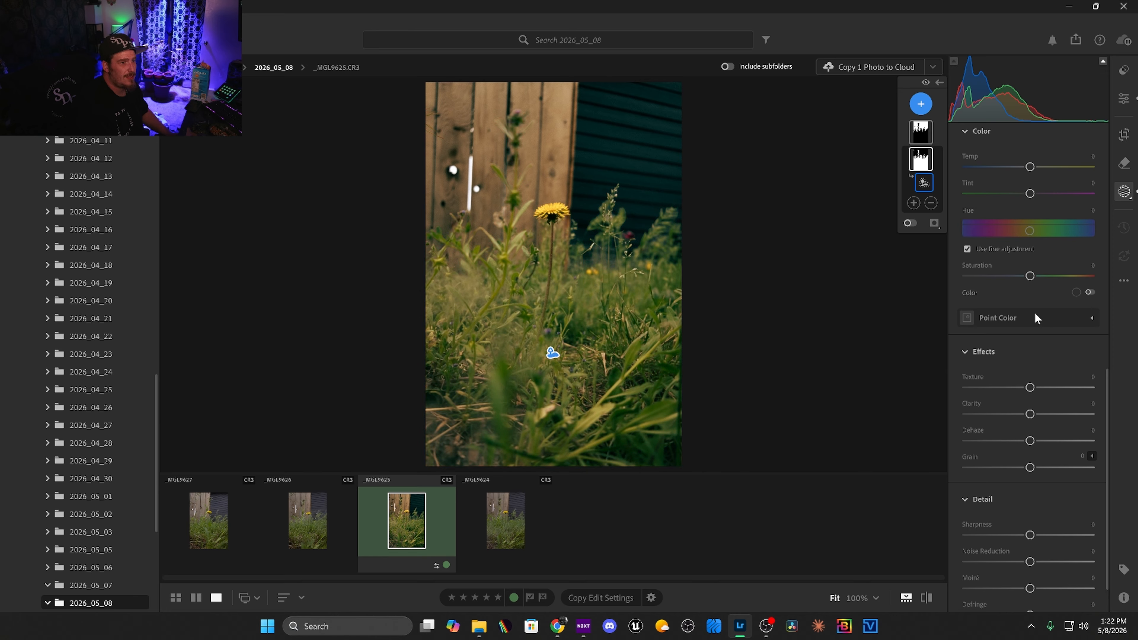
left_click_drag(1029, 276, 1014, 279)
left_click_drag(1034, 166, 1043, 169)
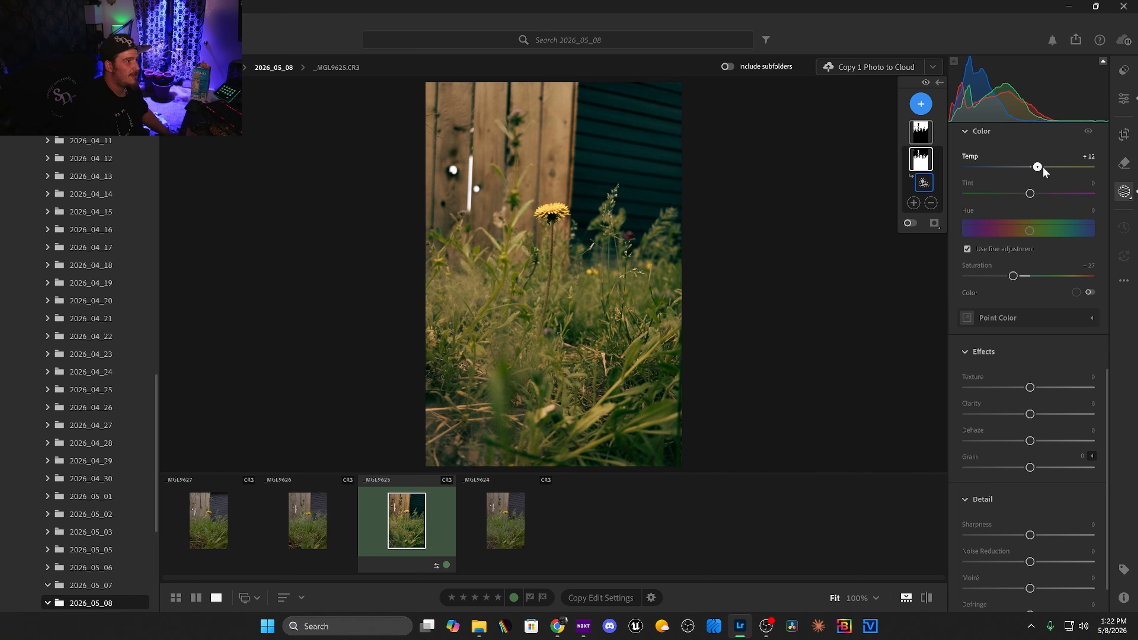
scroll(1032, 248, "down", 1)
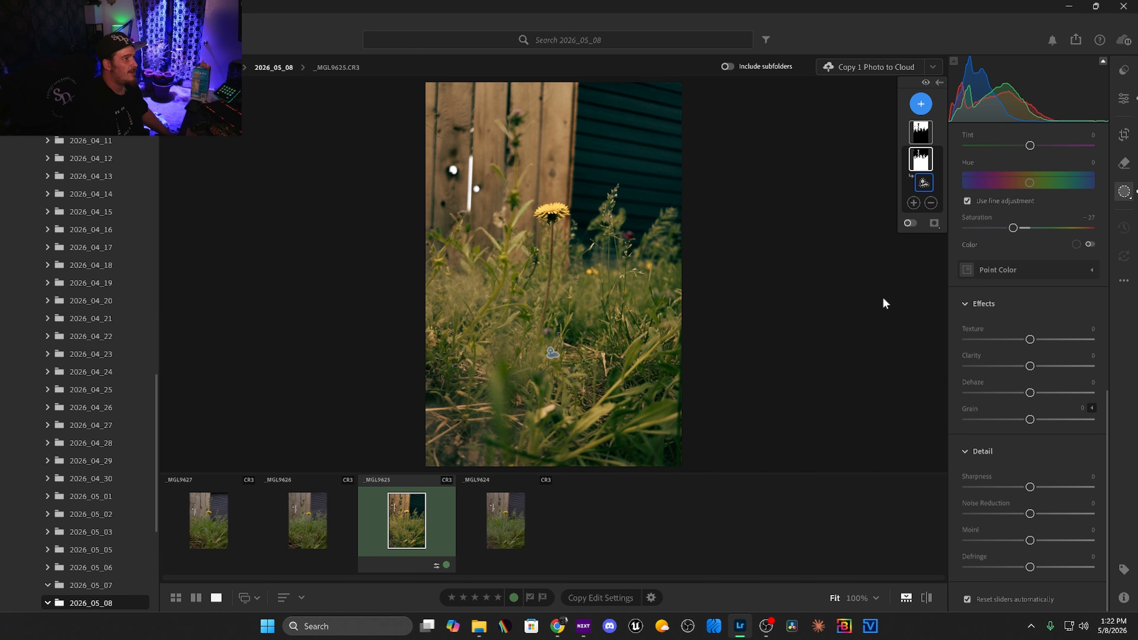
Straighten the photo by about −2.86 degrees within the 2 x 3 crop and apply it.
left_click(1124, 134)
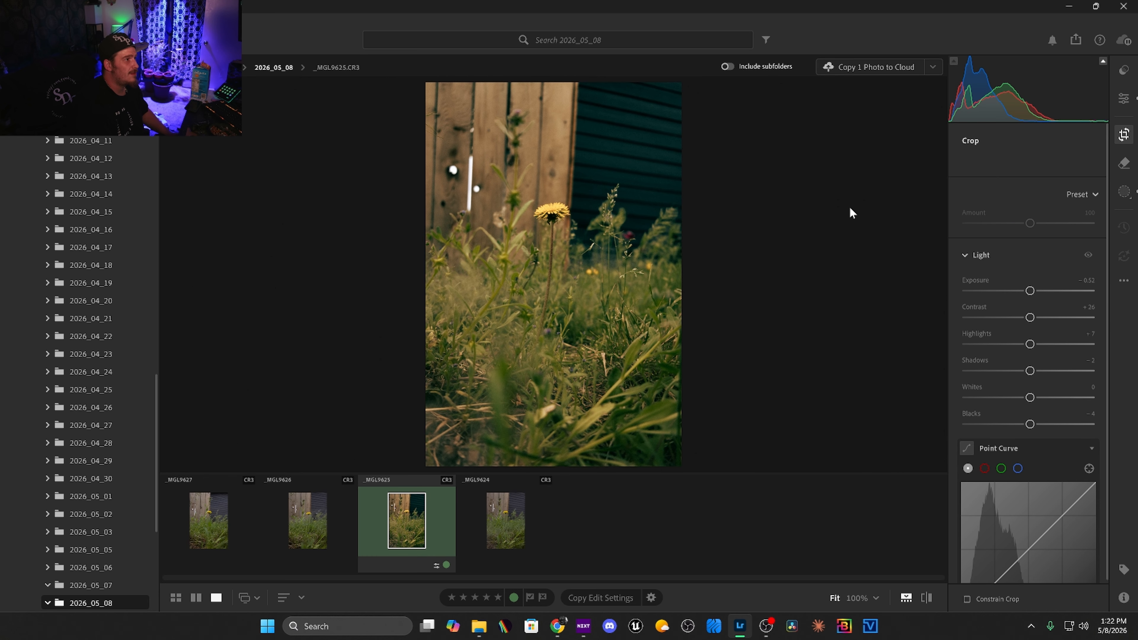
left_click_drag(771, 232, 773, 220)
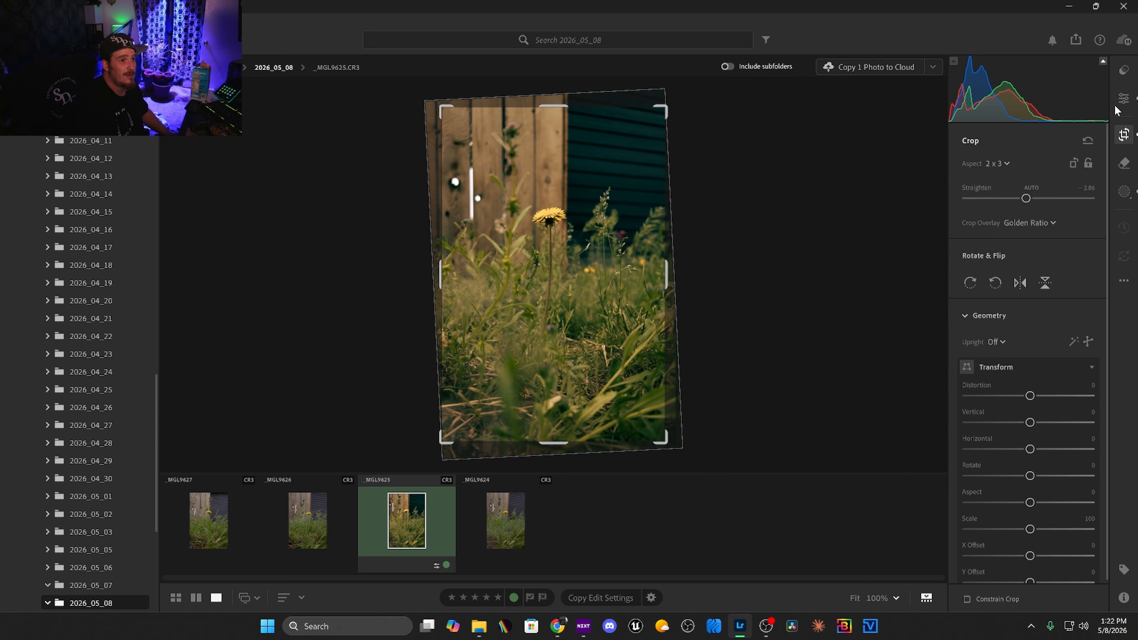
left_click(1122, 113)
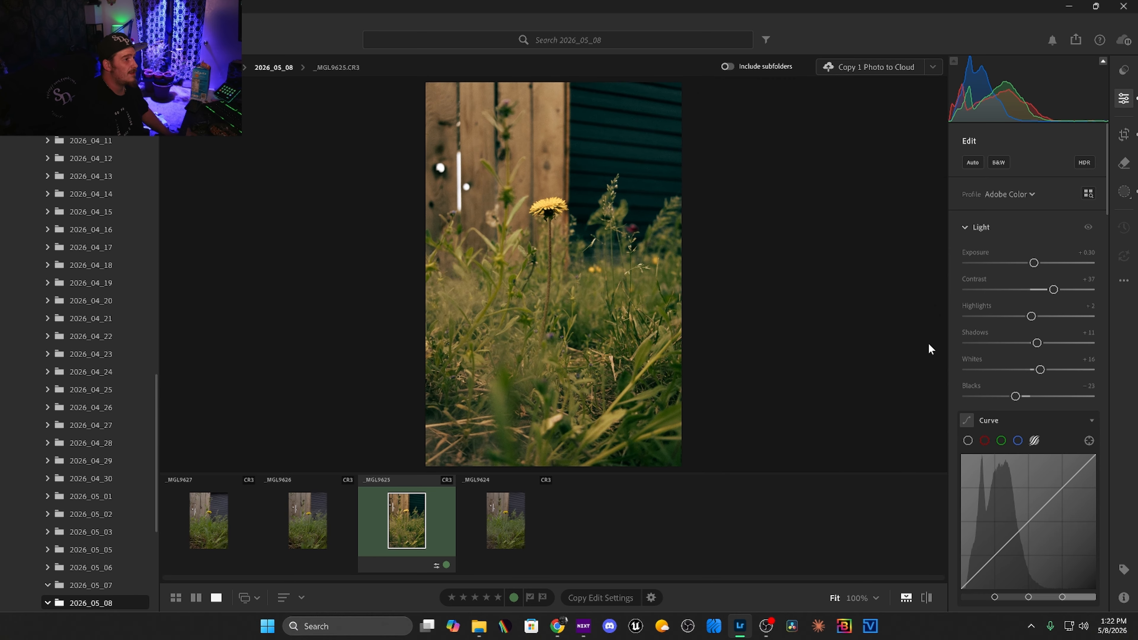